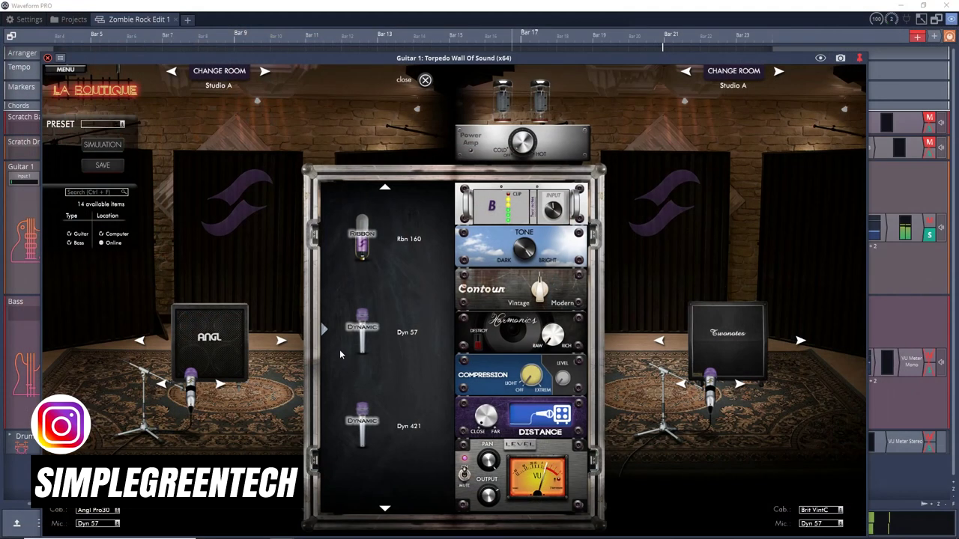
# Step: Close the mic chooser and turn amp A's Contour knob toward Modern
pyautogui.click(362, 335)
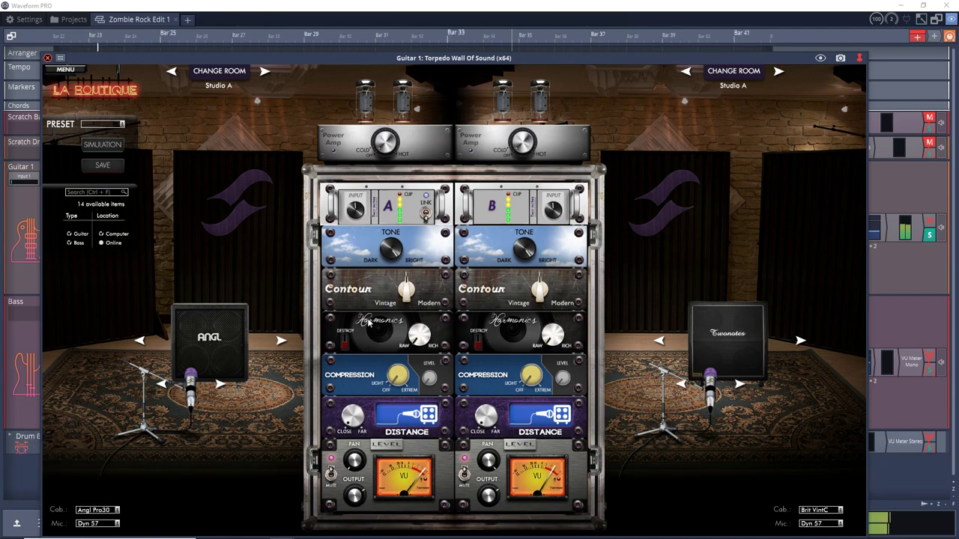
pyautogui.moveTo(406, 291); pyautogui.dragTo(407, 363)
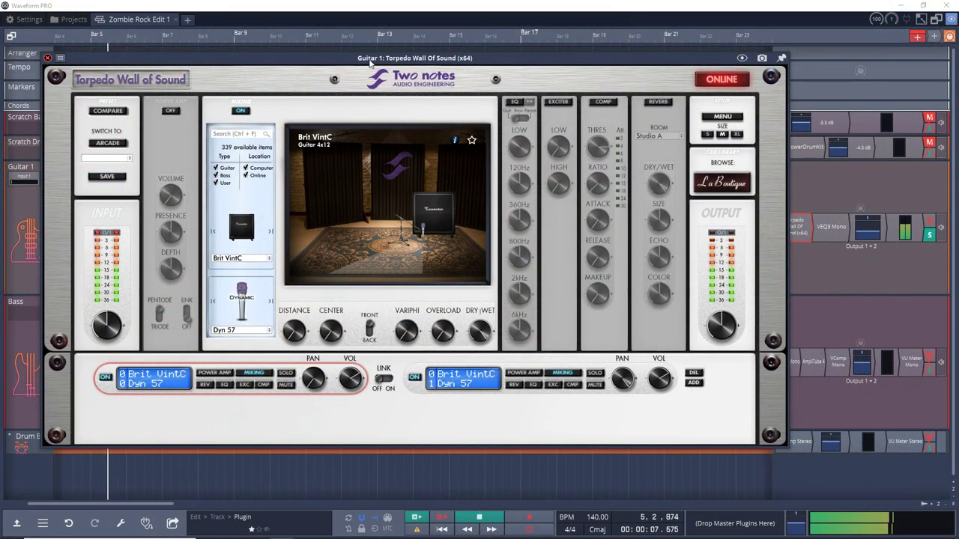
# Step: Place both channels' Dyn 57 mics at 0% distance, centered on the Brit VintC speaker, then browse cabinets
pyautogui.moveTo(423, 240)
pyautogui.mouseDown()
pyautogui.moveTo(421, 290)
pyautogui.moveTo(413, 293)
pyautogui.moveTo(344, 293)
pyautogui.moveTo(322, 269)
pyautogui.moveTo(421, 235)
pyautogui.moveTo(386, 234)
pyautogui.moveTo(412, 235)
pyautogui.mouseUp()
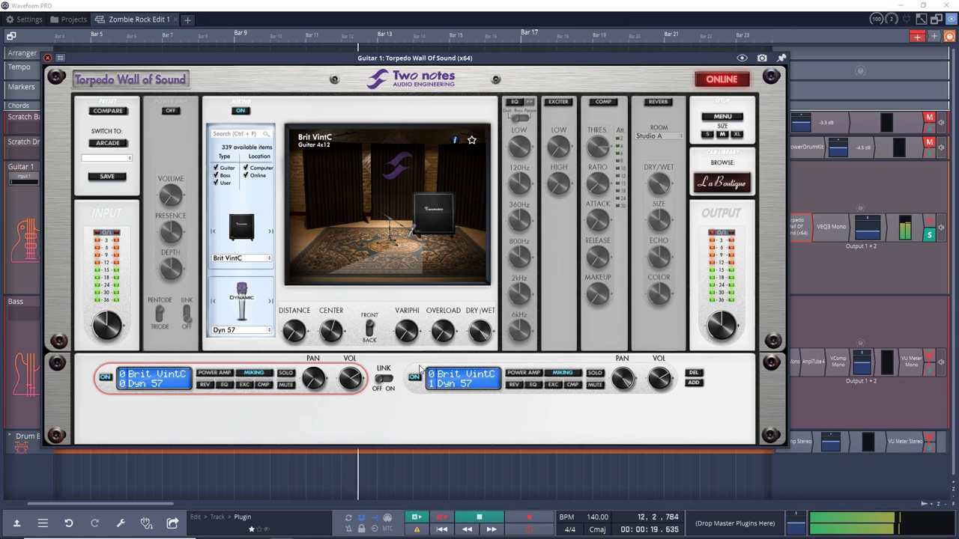
pyautogui.click(420, 370)
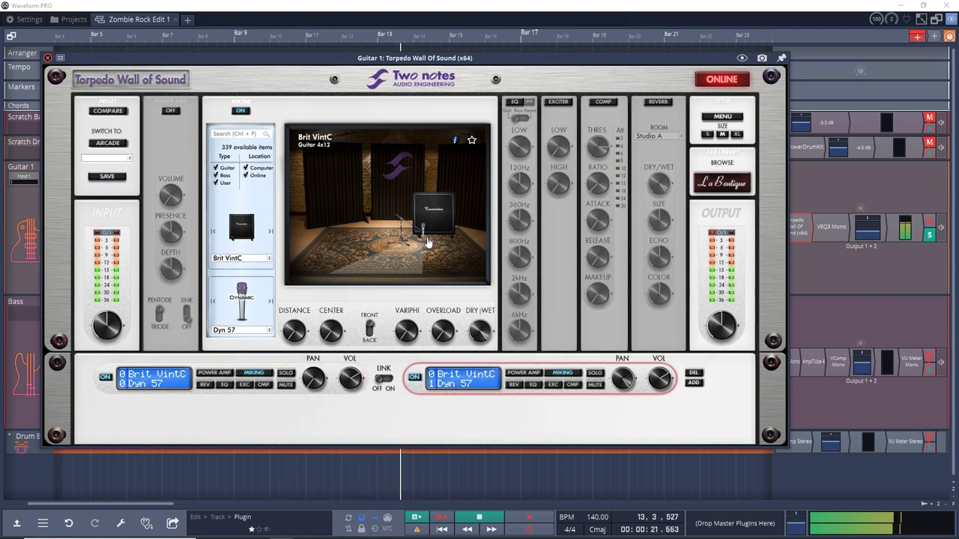
pyautogui.moveTo(424, 246)
pyautogui.mouseDown()
pyautogui.moveTo(424, 262)
pyautogui.moveTo(418, 247)
pyautogui.mouseUp()
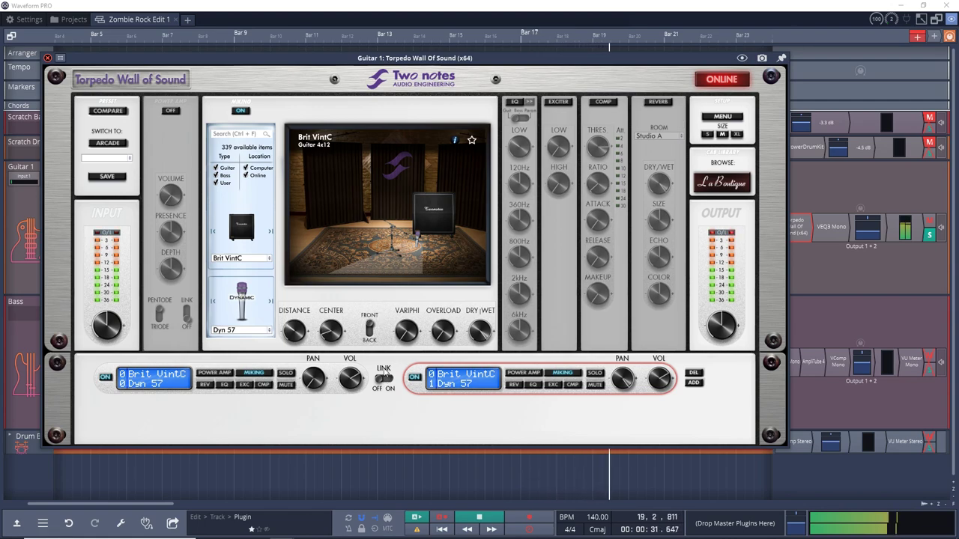
pyautogui.moveTo(429, 251); pyautogui.dragTo(424, 226)
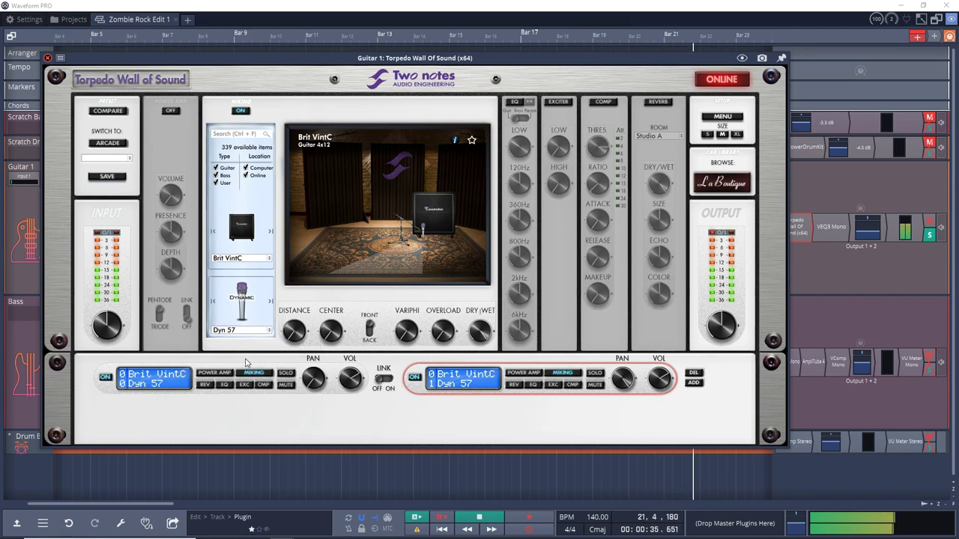
pyautogui.click(210, 366)
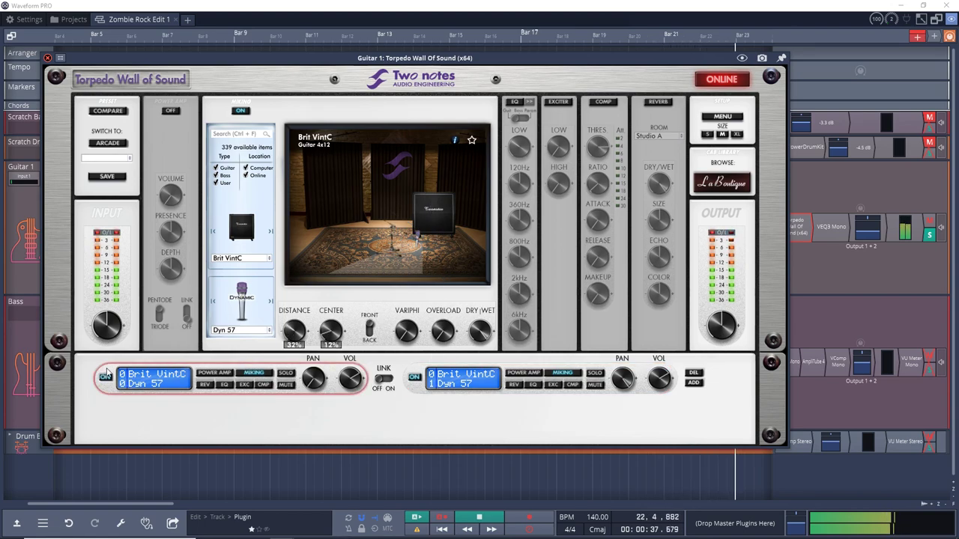
pyautogui.moveTo(394, 236); pyautogui.dragTo(424, 226)
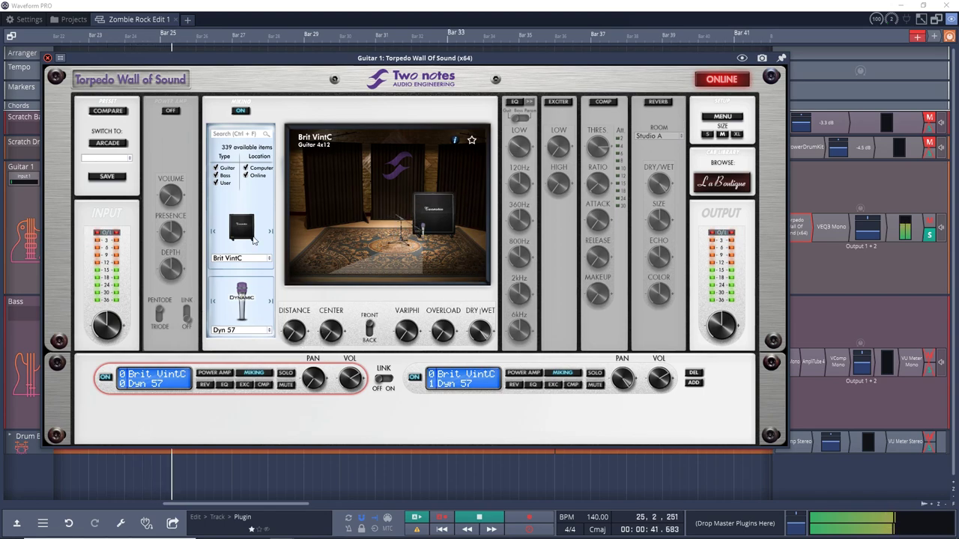
pyautogui.click(249, 259)
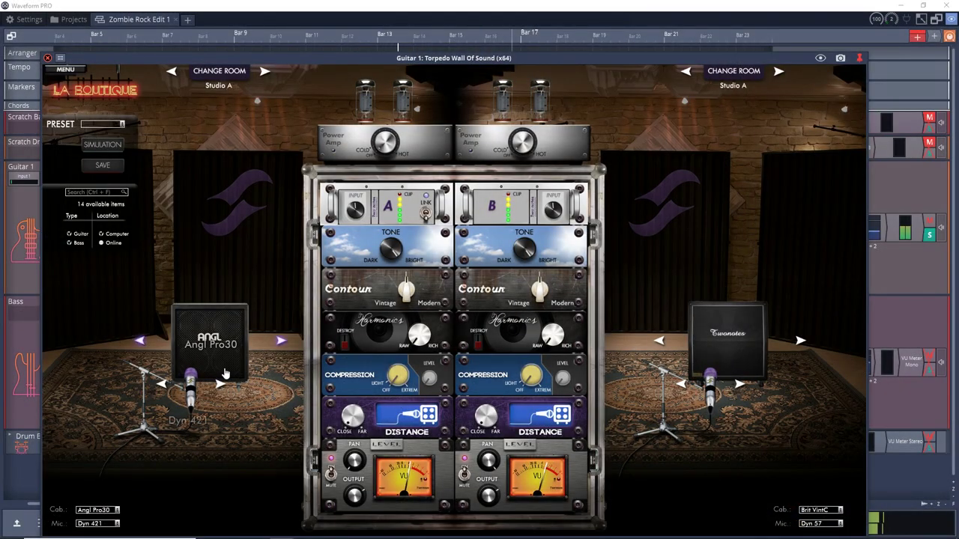
# Step: Swap the Angl Pro30 mic to Dyn 57, after briefly trying the Rbn 160
pyautogui.click(224, 394)
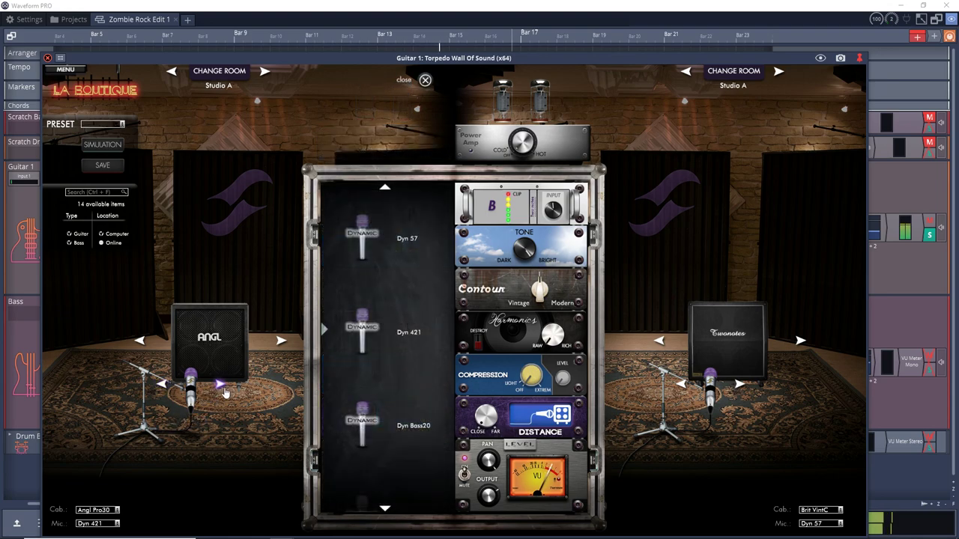
pyautogui.click(397, 249)
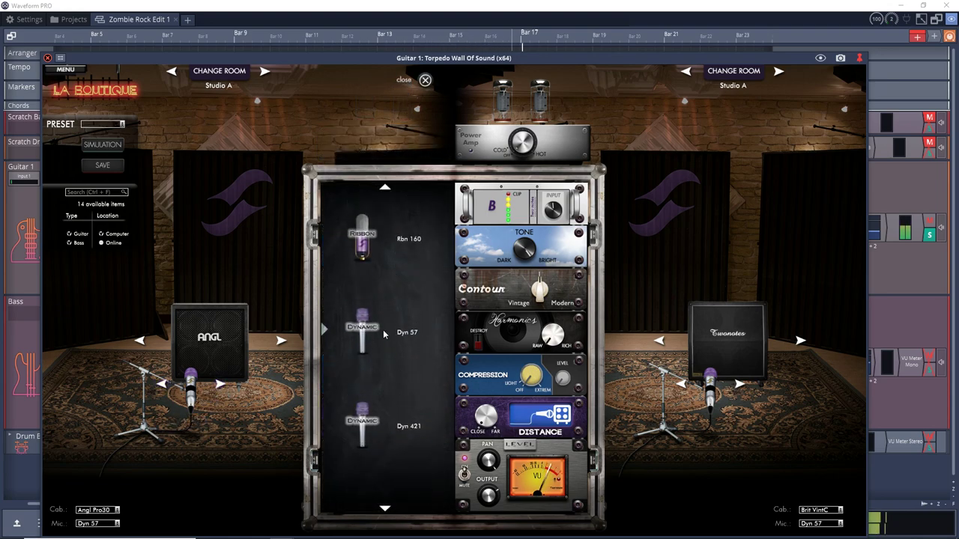
pyautogui.click(374, 264)
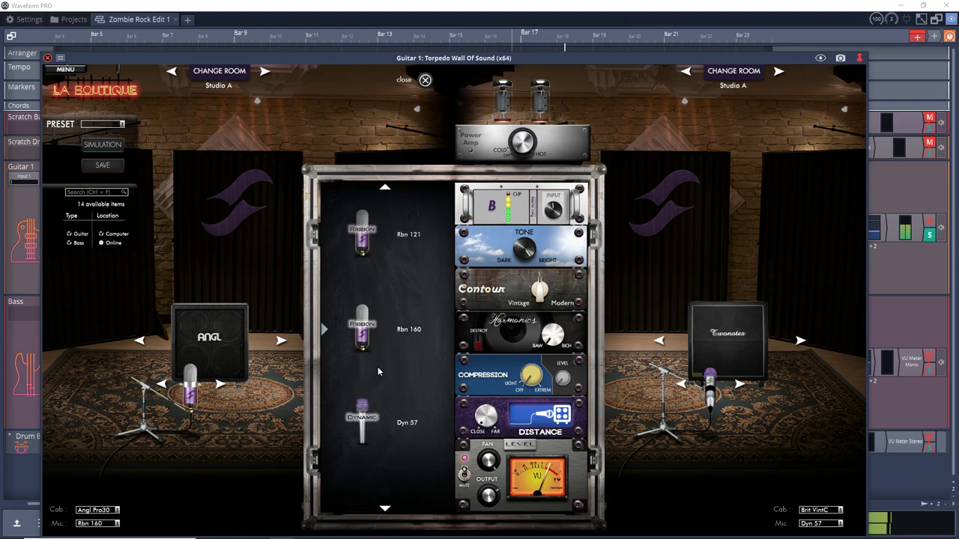
pyautogui.click(366, 424)
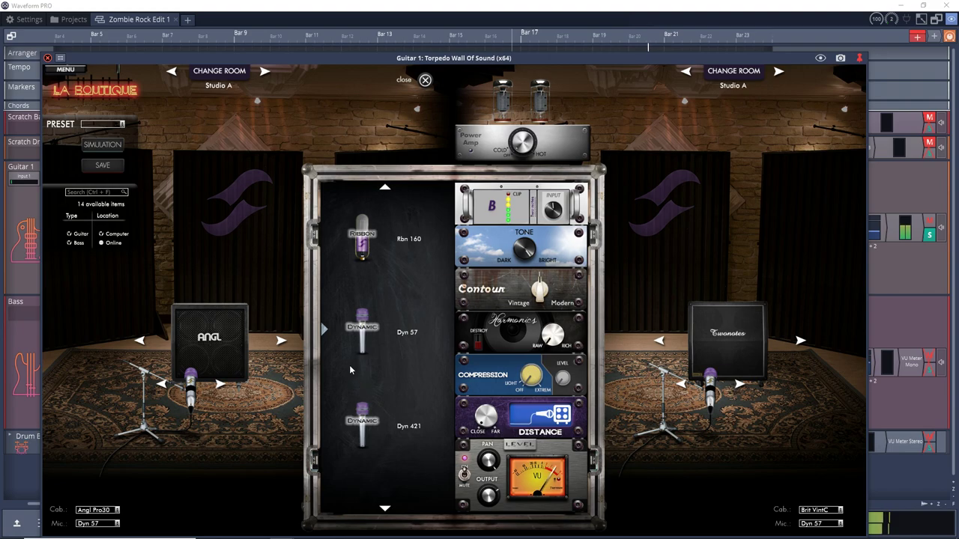
pyautogui.click(425, 80)
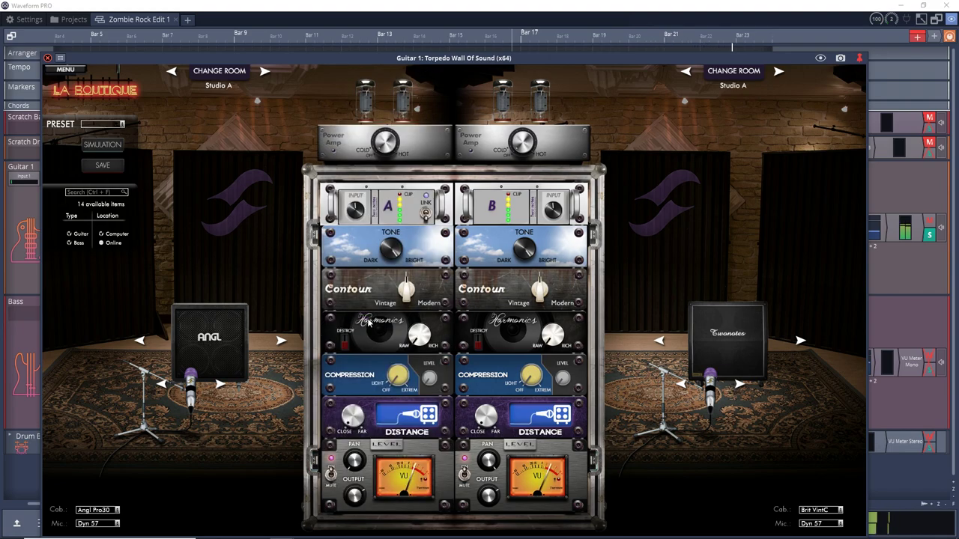
# Step: Retune the Contour knobs on amp racks A and B, pushing A toward Modern
pyautogui.moveTo(408, 314)
pyautogui.mouseDown()
pyautogui.moveTo(407, 358)
pyautogui.moveTo(383, 223)
pyautogui.mouseUp()
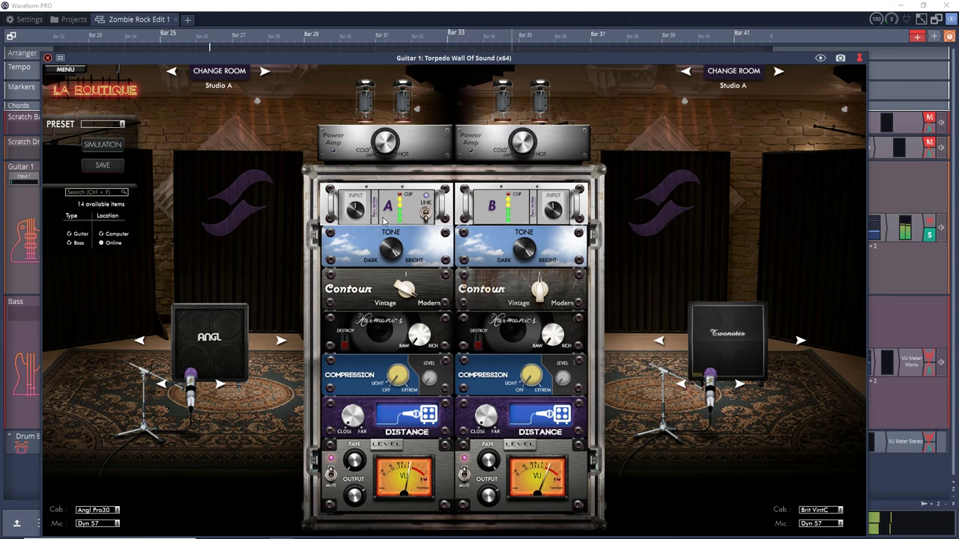
pyautogui.moveTo(384, 221); pyautogui.dragTo(398, 350)
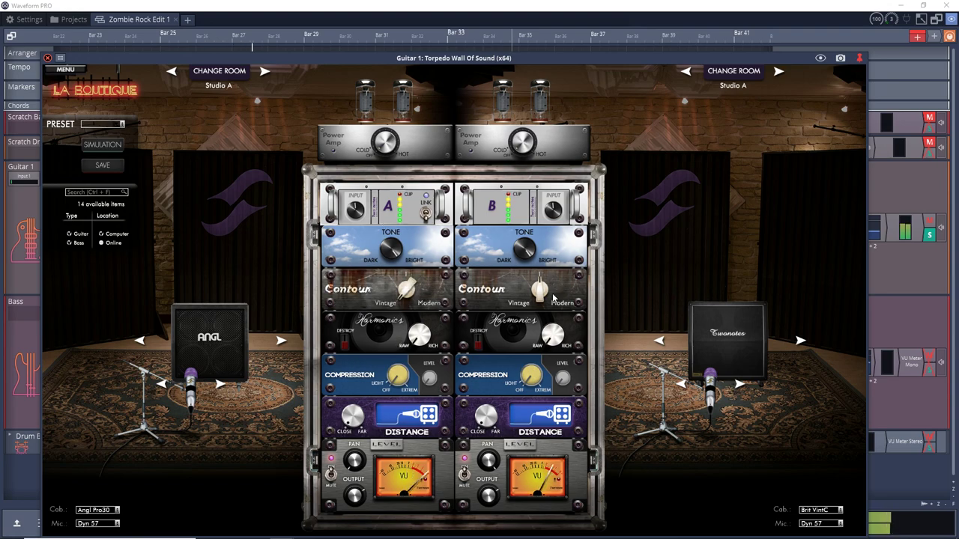
pyautogui.moveTo(533, 305); pyautogui.dragTo(534, 203)
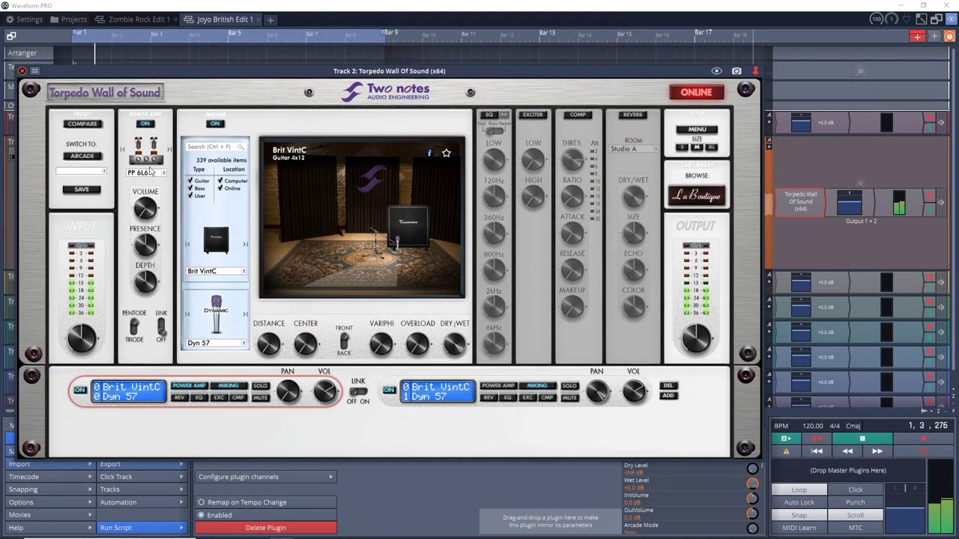
# Step: Set the power amp tube to SE EL34 and toggle the Power Amp section off and on
pyautogui.click(149, 172)
pyautogui.click(169, 197)
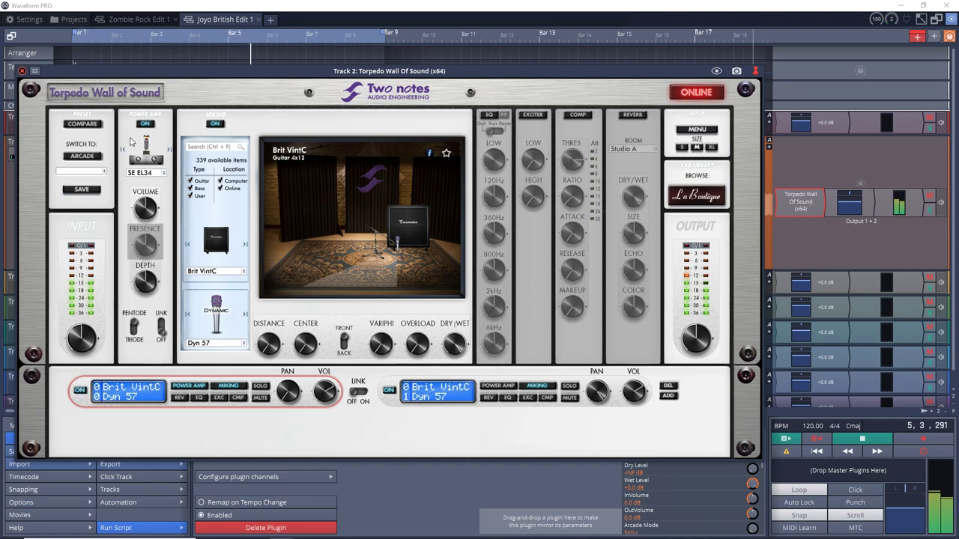
pyautogui.click(146, 125)
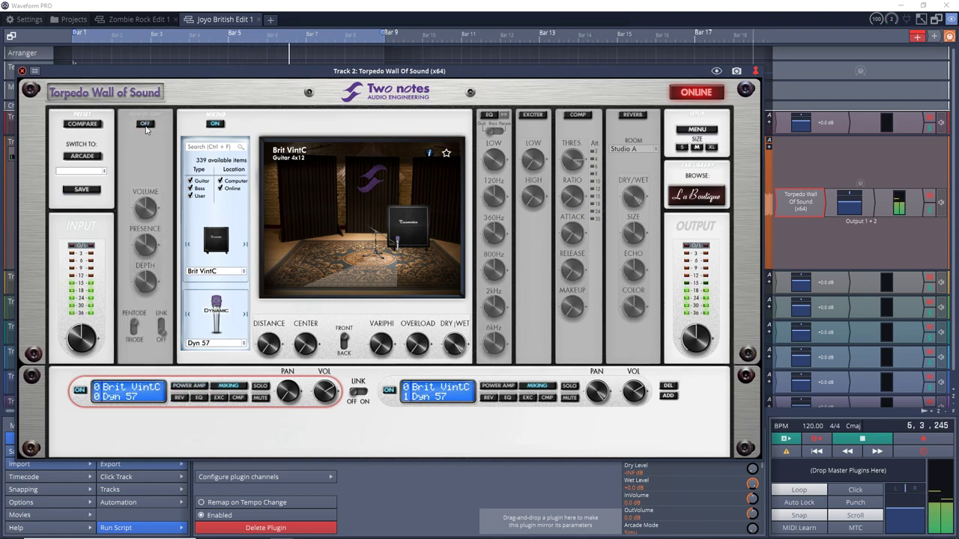
pyautogui.click(146, 125)
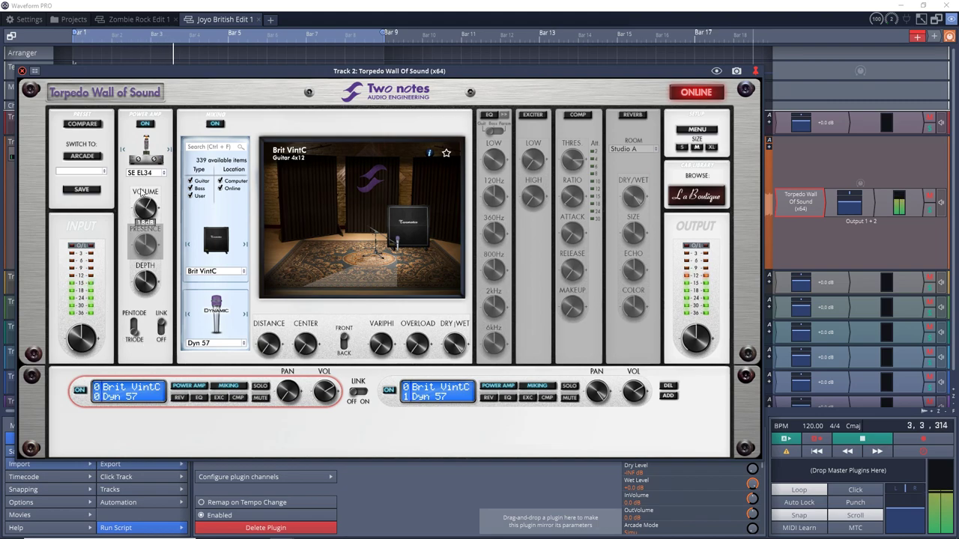
# Step: Switch the power amp tube to SE EL84 and toggle the Power Amp section again
pyautogui.click(148, 172)
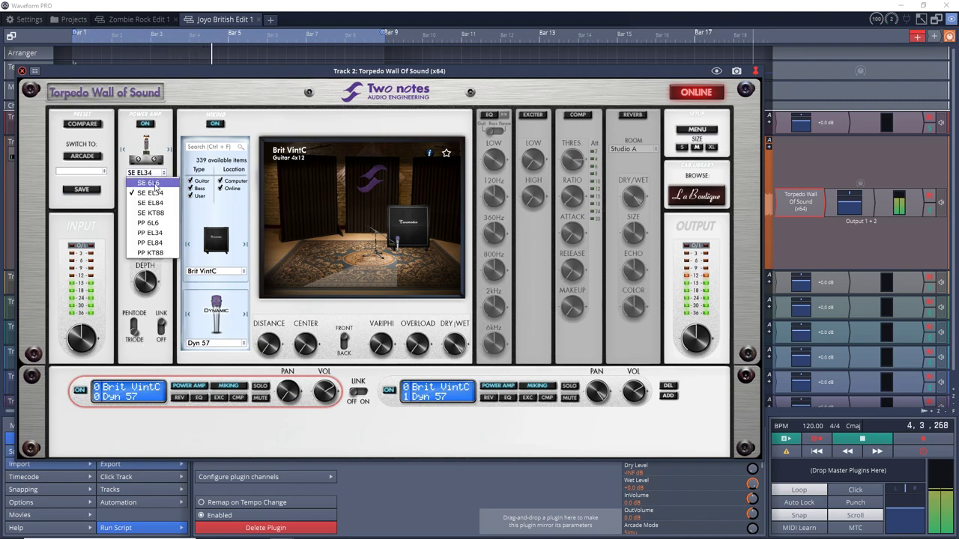
pyautogui.click(161, 206)
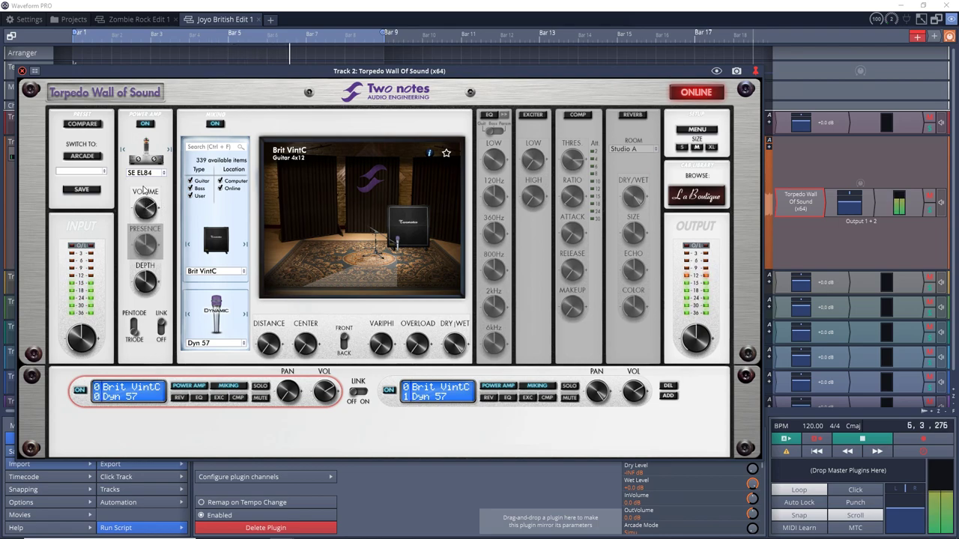
pyautogui.click(144, 124)
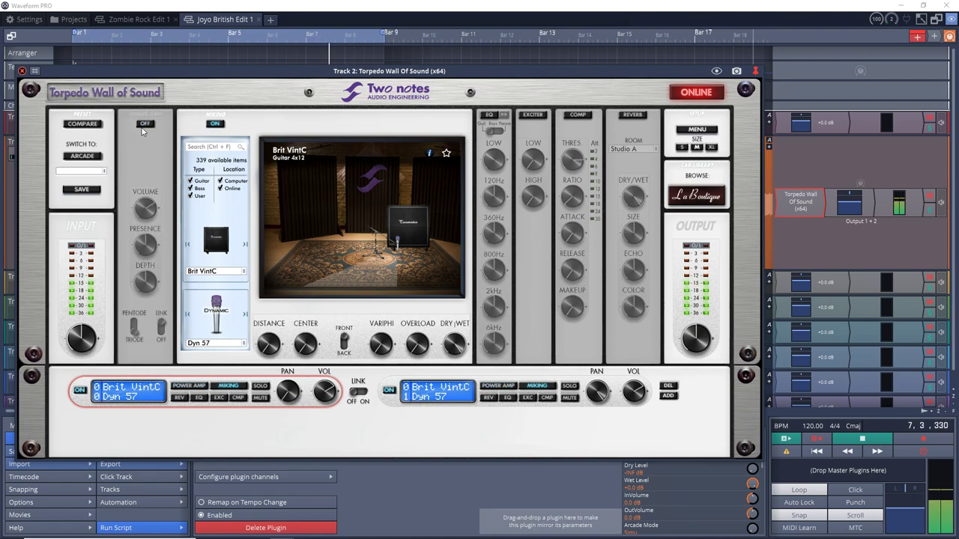
pyautogui.click(145, 124)
pyautogui.click(144, 173)
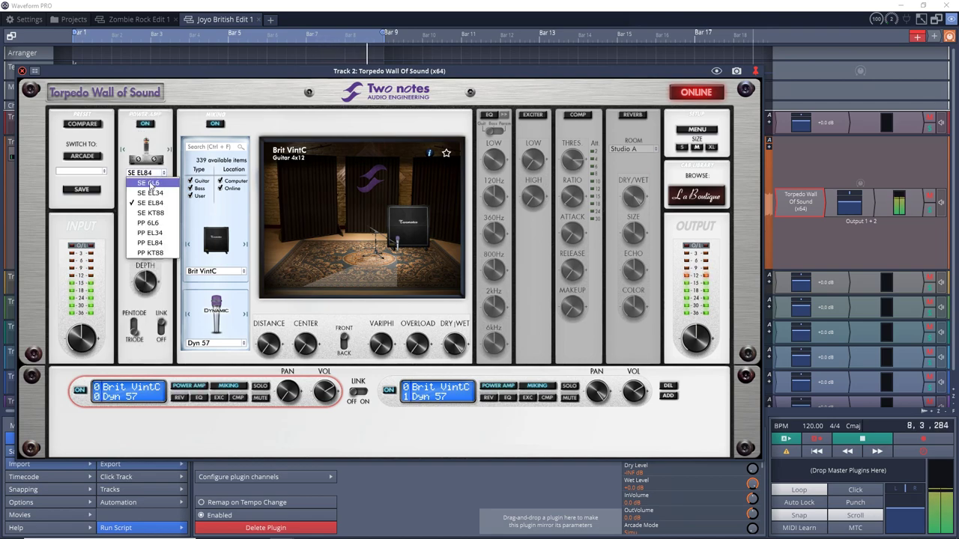
pyautogui.click(245, 314)
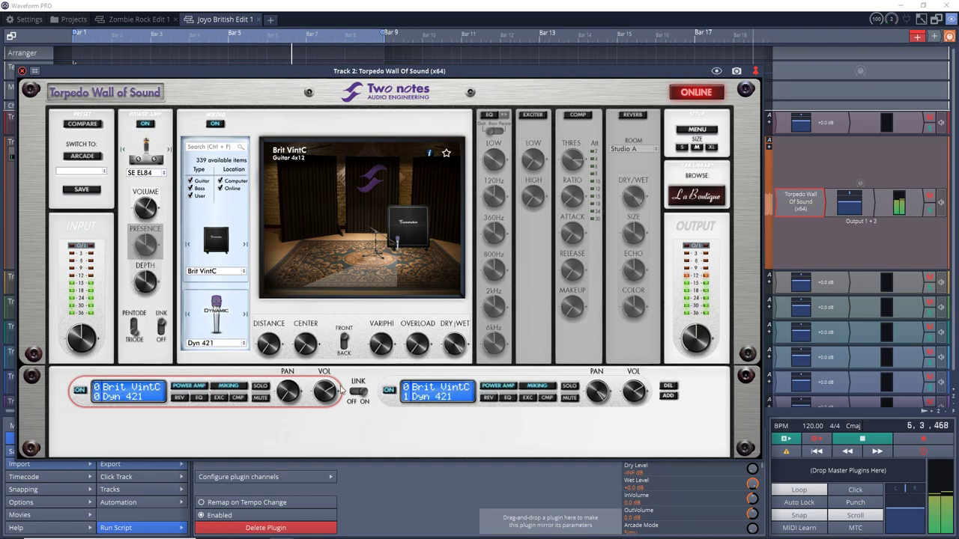
# Step: Audition the Cnd 87, Dyn Bass20, Dyn Bass52 and Knightfall mics, then return to Dyn 57
pyautogui.click(217, 343)
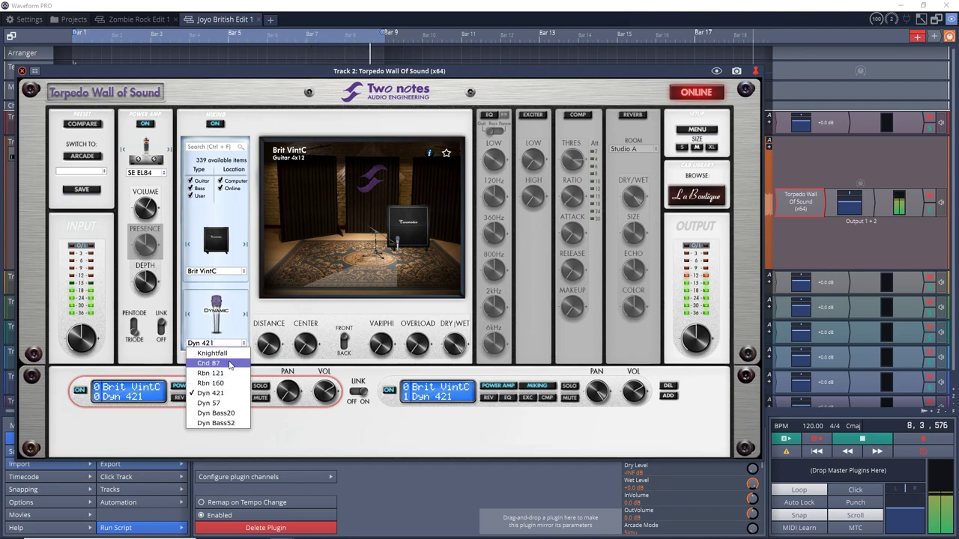
pyautogui.click(209, 363)
pyautogui.click(219, 344)
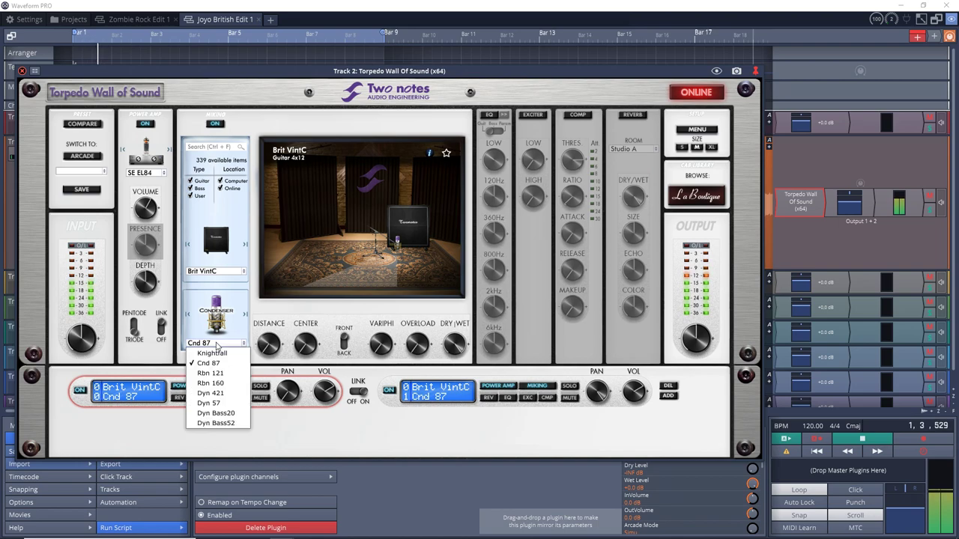
pyautogui.click(224, 413)
pyautogui.click(219, 345)
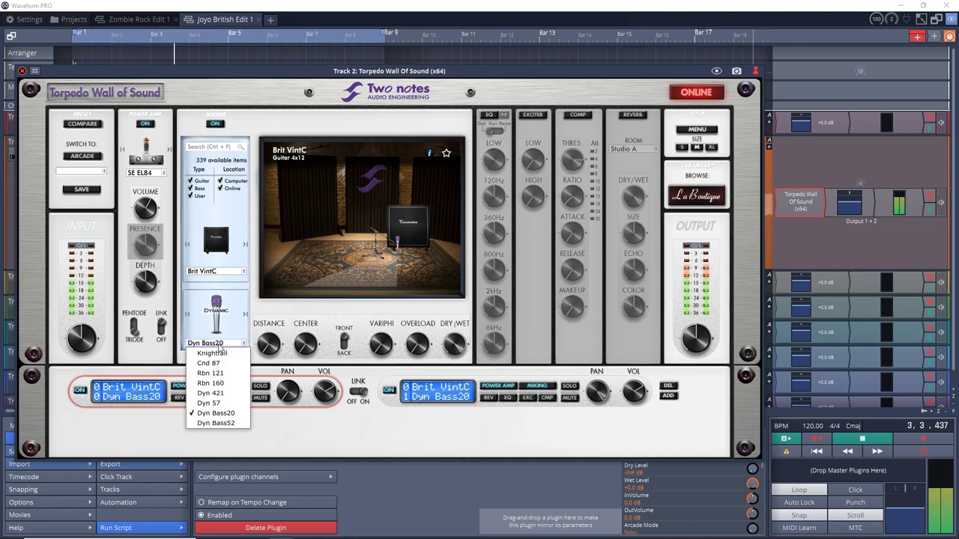
pyautogui.click(231, 427)
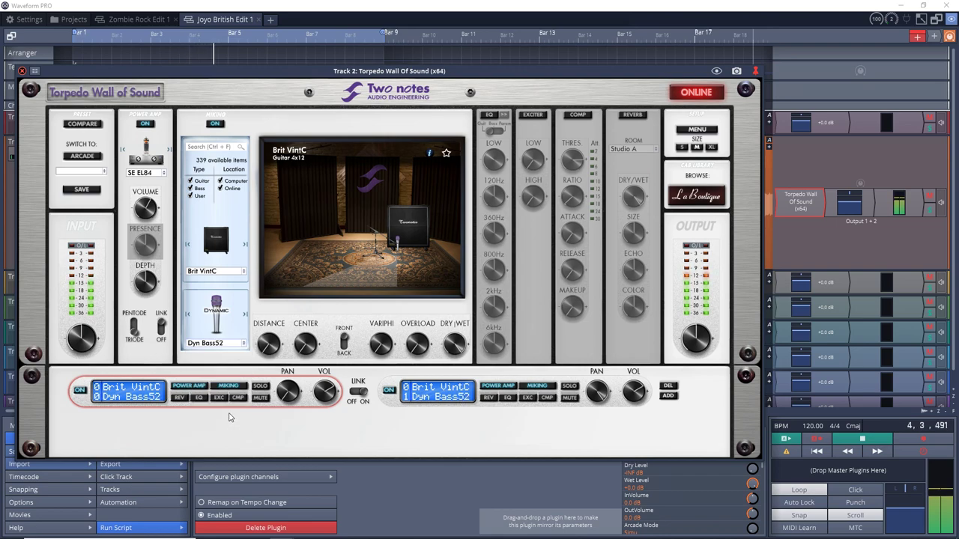
pyautogui.click(215, 347)
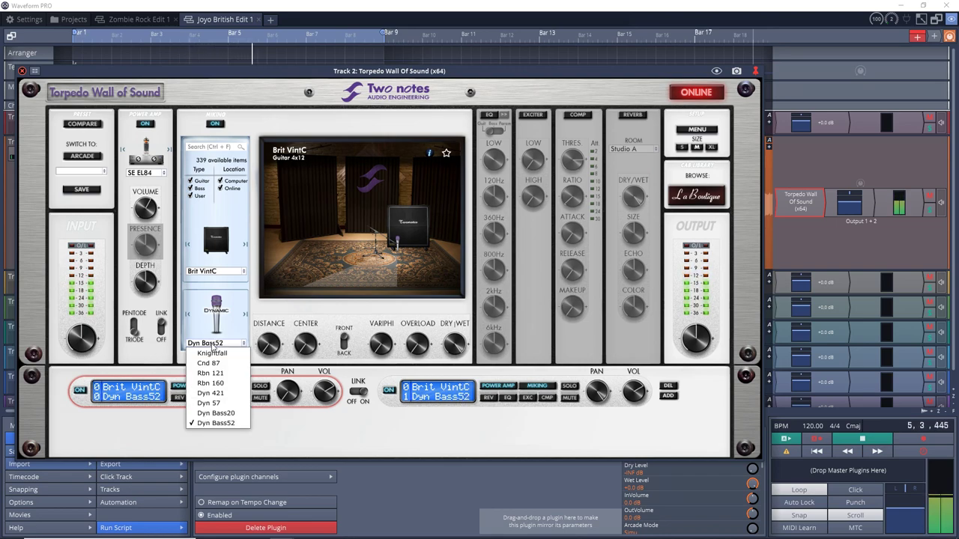
pyautogui.click(213, 344)
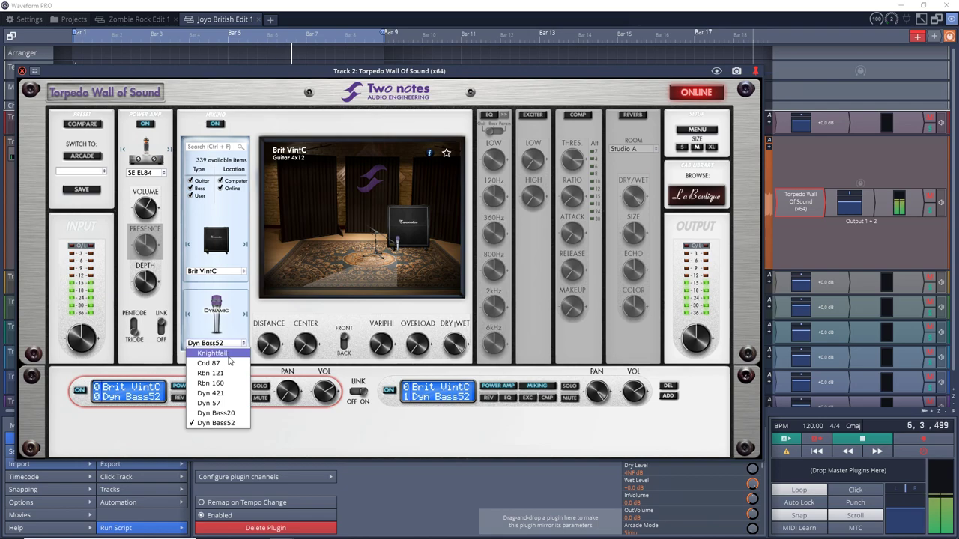
pyautogui.click(212, 353)
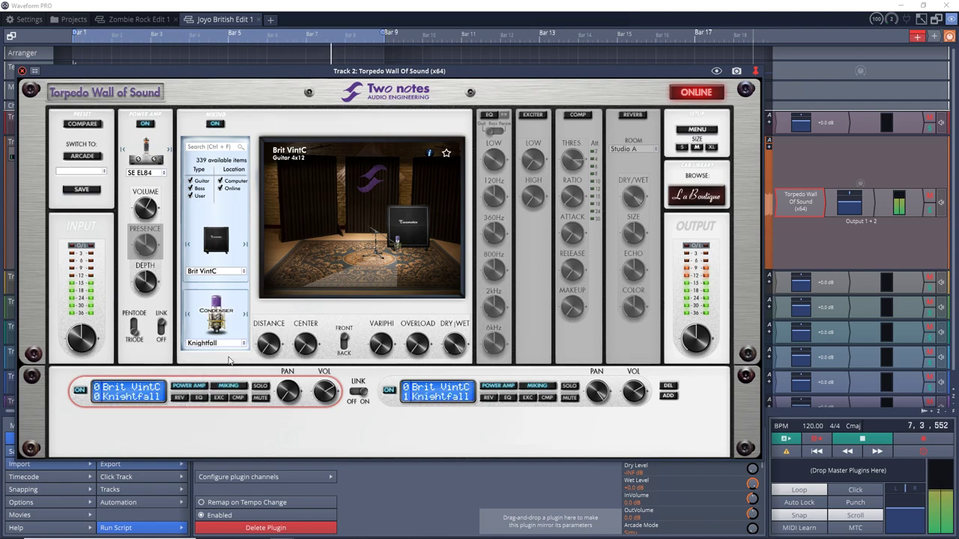
pyautogui.click(217, 343)
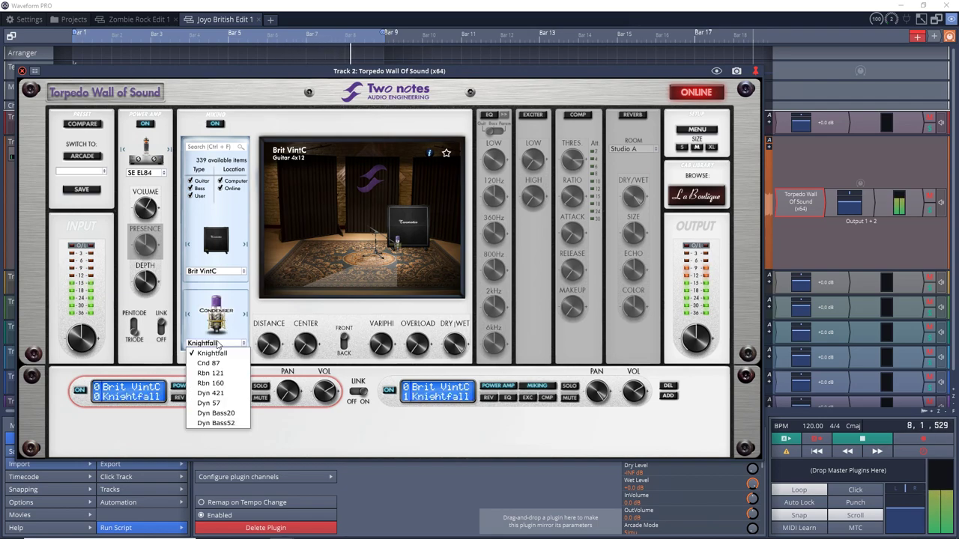
pyautogui.click(222, 404)
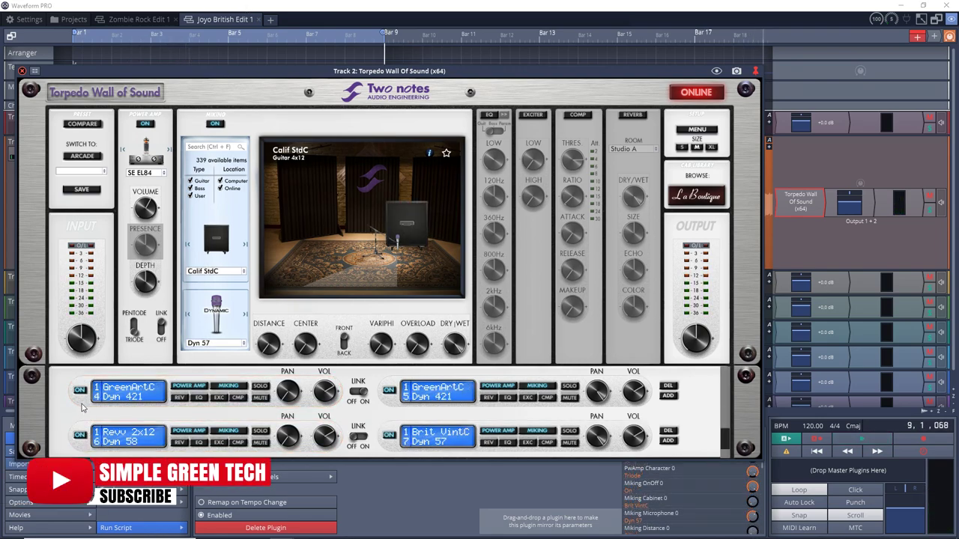
# Step: Link the lower GreenArtC/Vibro V30 channel pair to Vibro V30 and rewind playback to the start
pyautogui.click(84, 406)
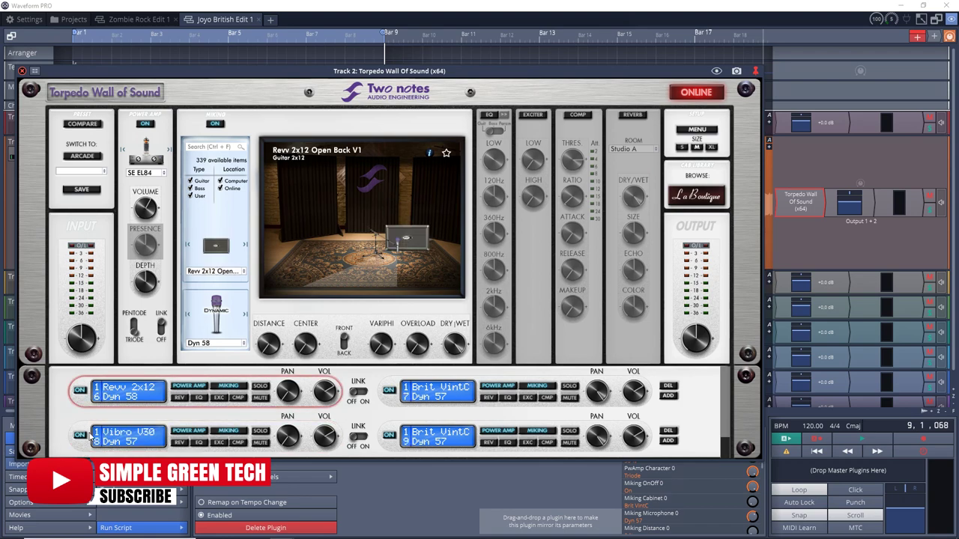
pyautogui.click(84, 447)
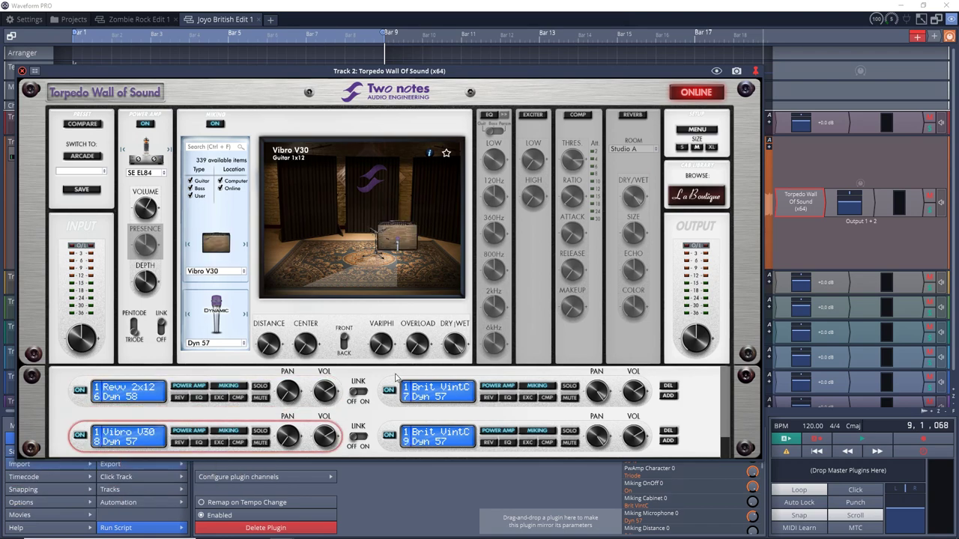
pyautogui.click(359, 438)
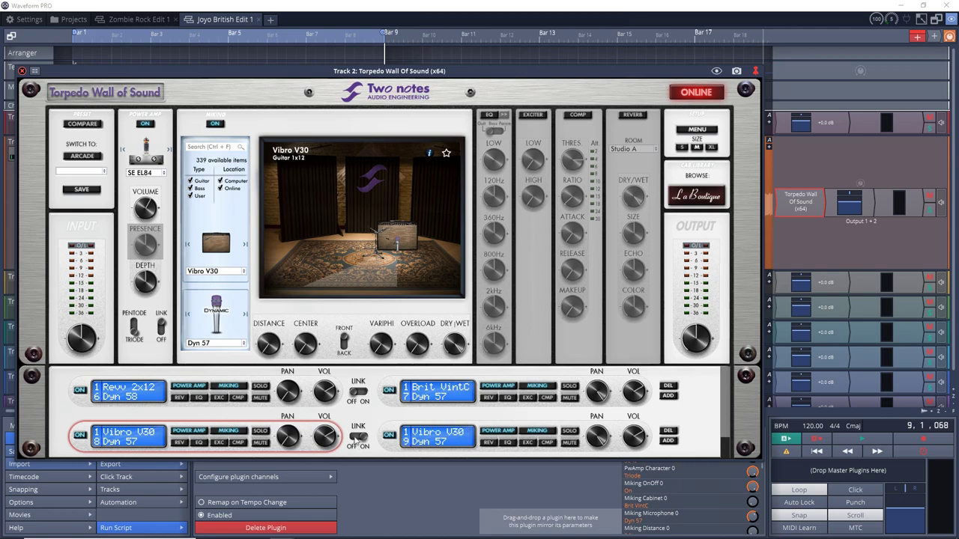
pyautogui.press('space')
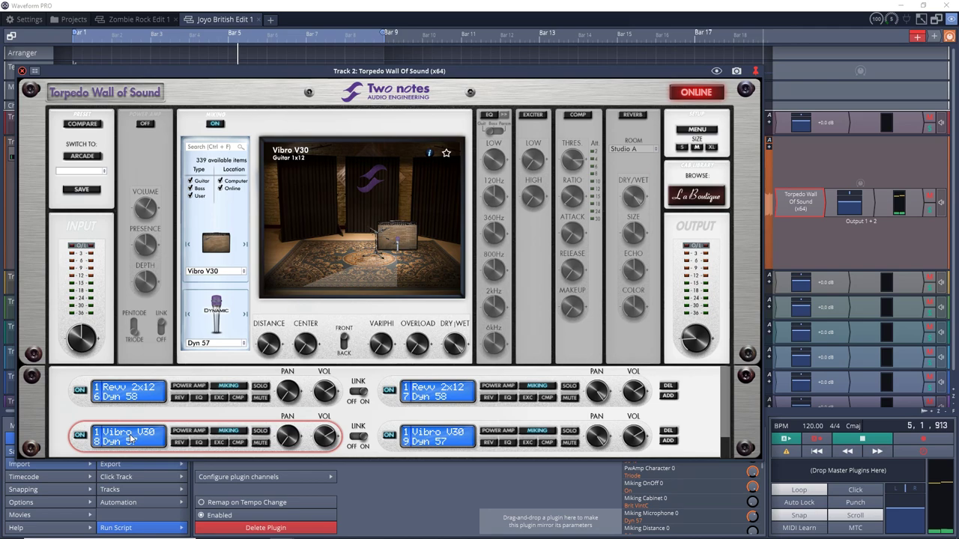
pyautogui.scroll(-2, 148, 435)
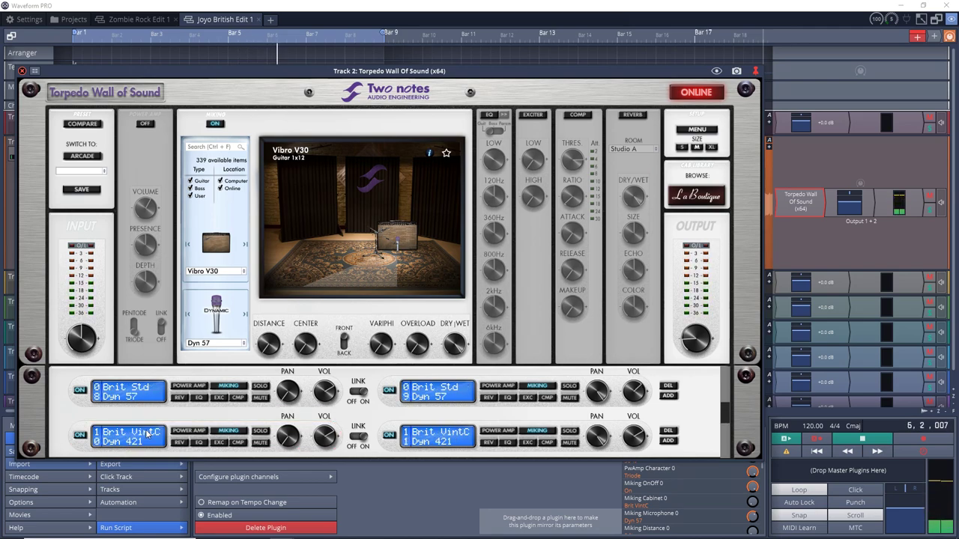
pyautogui.scroll(-1, 149, 430)
pyautogui.scroll(1, 149, 429)
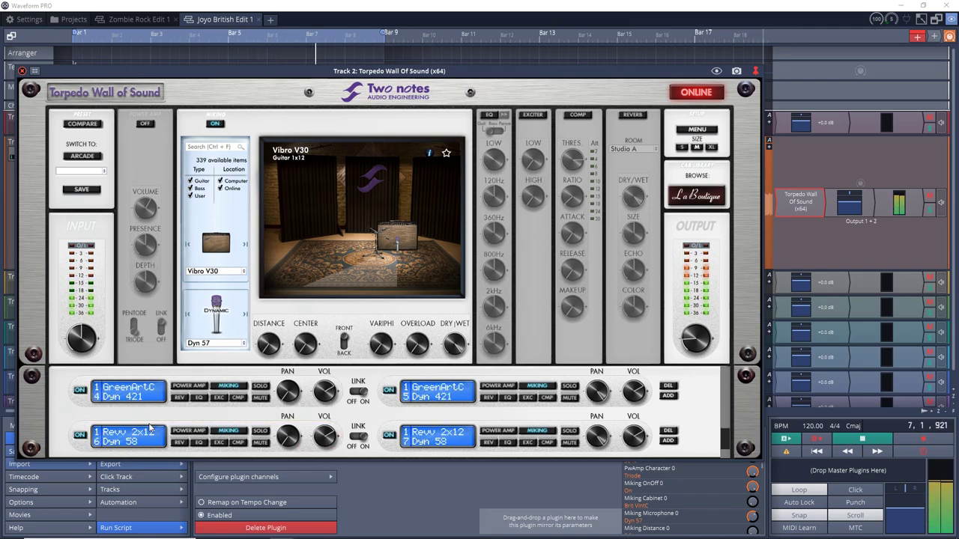
pyautogui.scroll(1, 148, 428)
pyautogui.scroll(1, 147, 426)
pyautogui.scroll(1, 146, 424)
pyautogui.scroll(1, 135, 422)
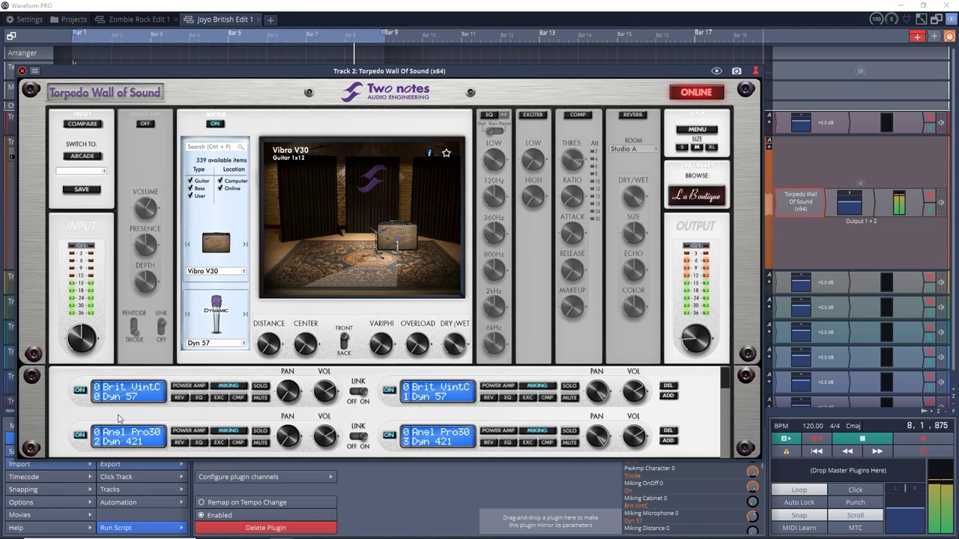